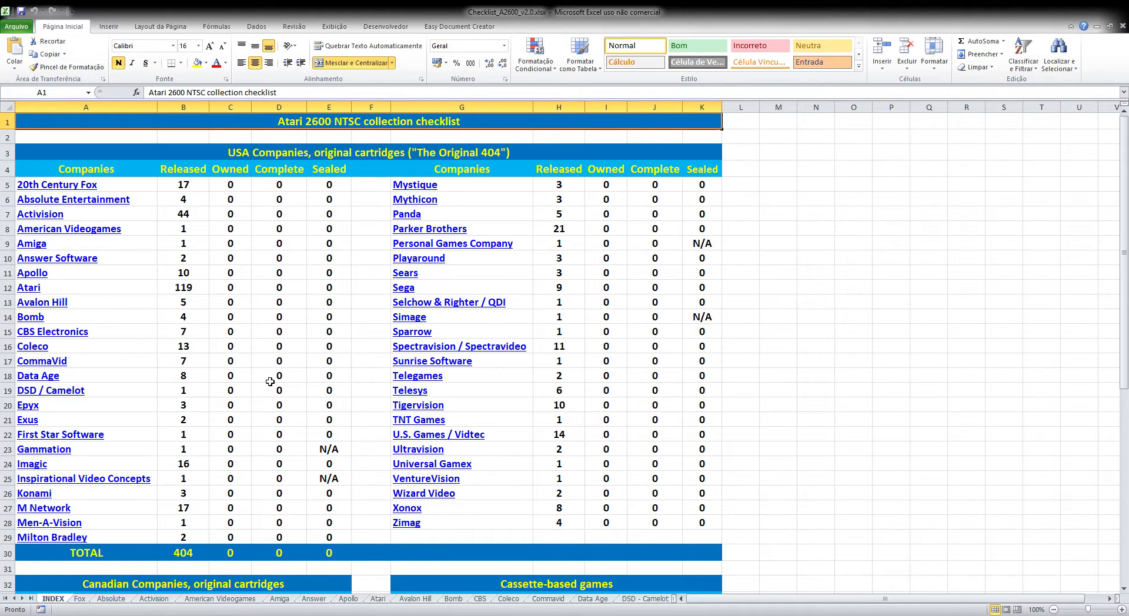
Examine the company tables and the notes throughout the INDEX sheet.
{"action": "scroll", "coordinate": [300, 259], "scroll_direction": "down", "scroll_amount": 3}
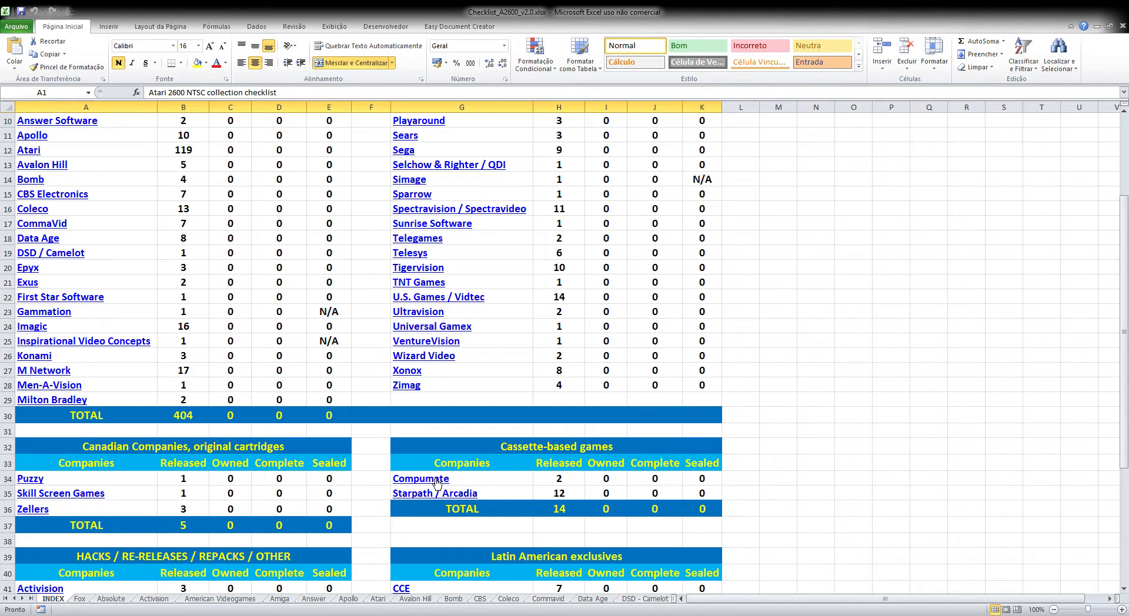
{"action": "scroll", "coordinate": [759, 358], "scroll_direction": "down", "scroll_amount": 5}
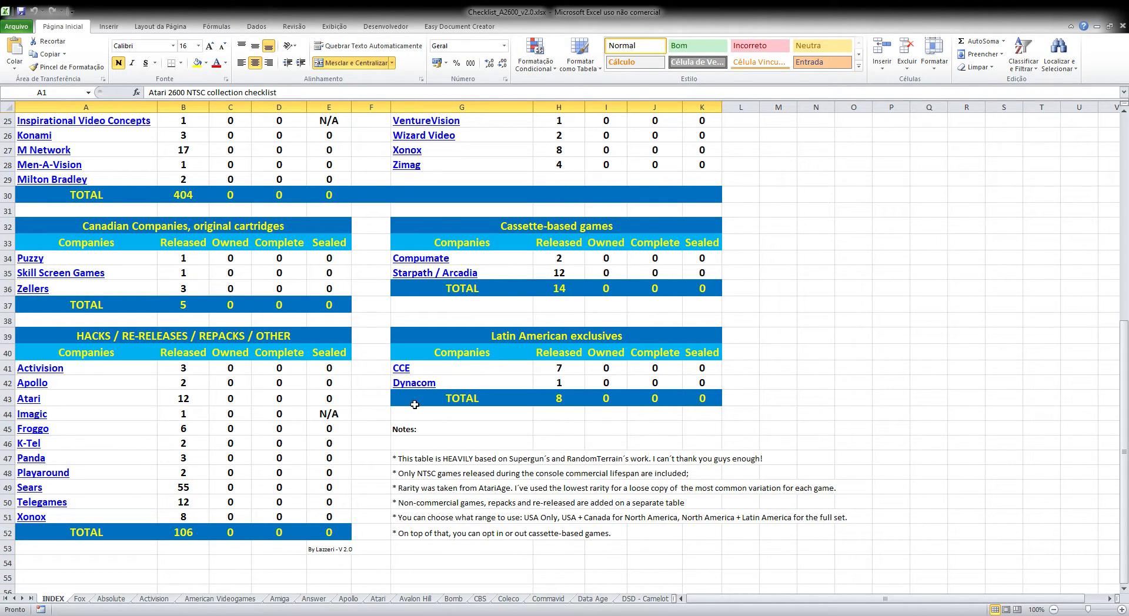
{"action": "scroll", "coordinate": [415, 405], "scroll_direction": "up", "scroll_amount": 8}
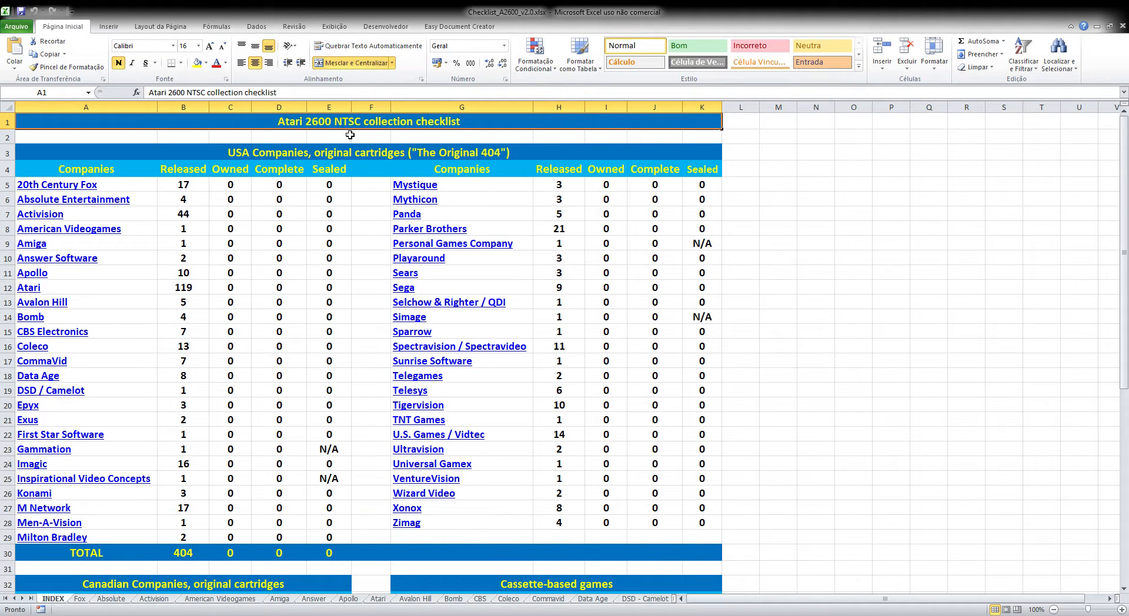
{"action": "scroll", "coordinate": [305, 388], "scroll_direction": "down", "scroll_amount": 9}
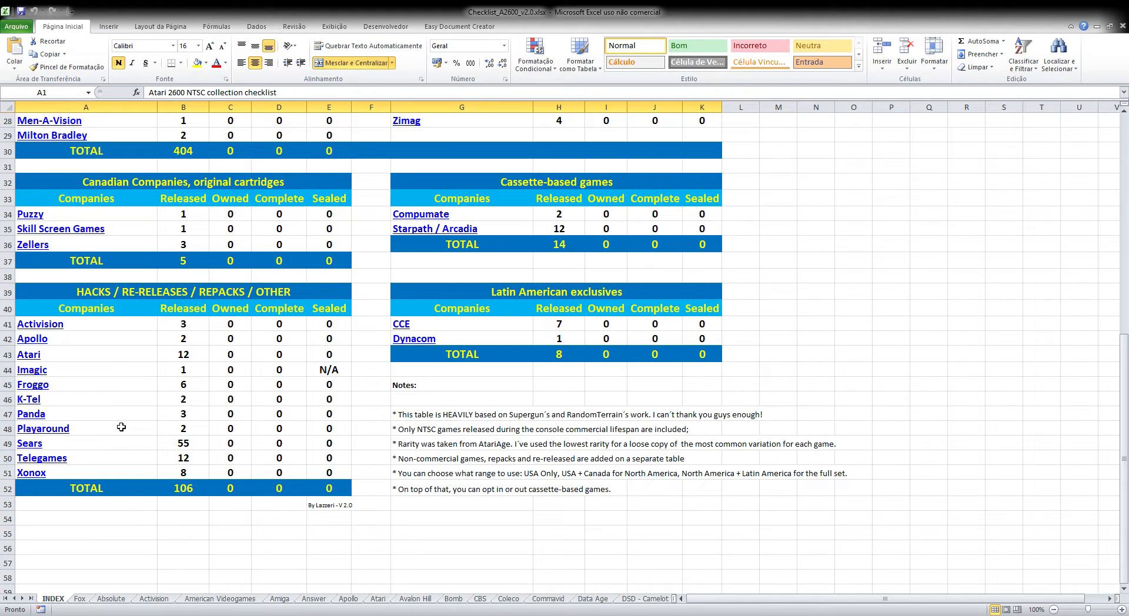
{"action": "scroll", "coordinate": [121, 427], "scroll_direction": "up", "scroll_amount": 9}
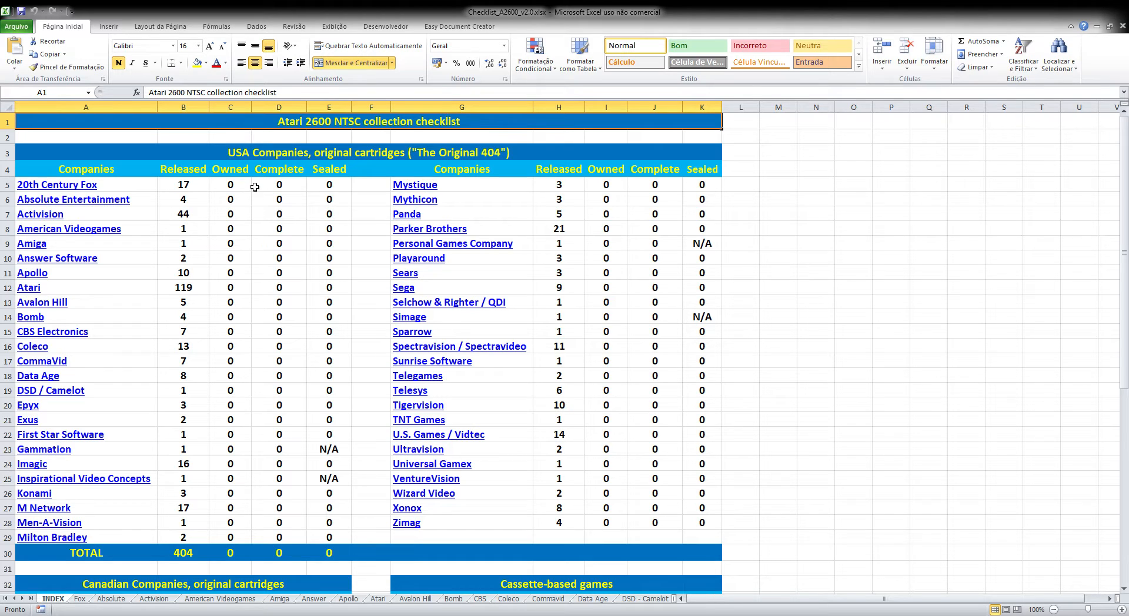
{"action": "scroll", "coordinate": [216, 358], "scroll_direction": "down", "scroll_amount": 3}
{"action": "scroll", "coordinate": [213, 395], "scroll_direction": "down", "scroll_amount": 4}
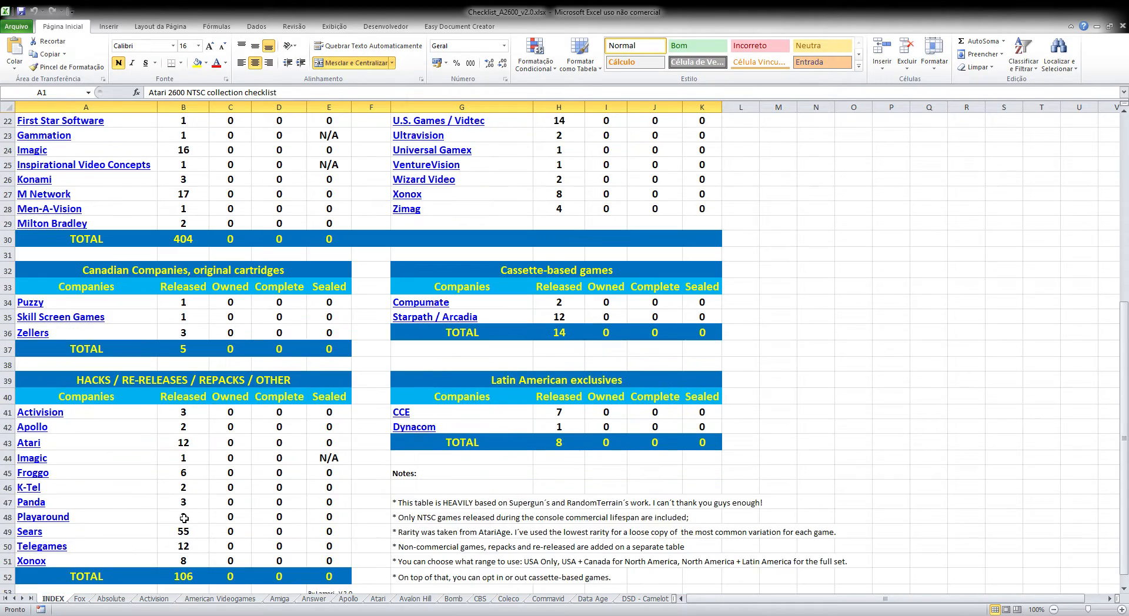
{"action": "scroll", "coordinate": [89, 472], "scroll_direction": "up", "scroll_amount": 7}
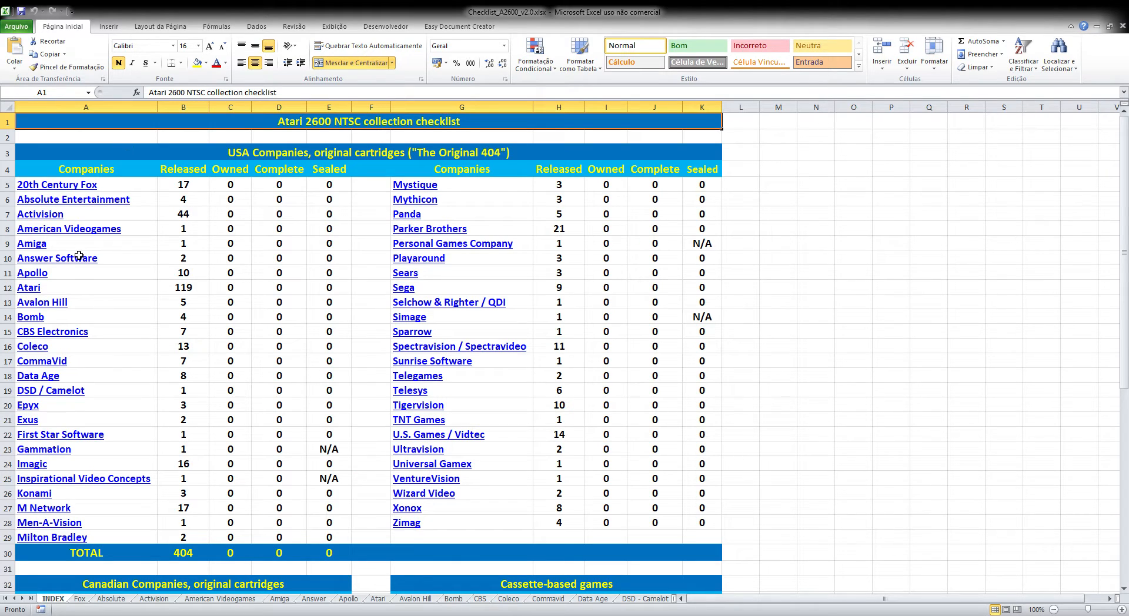
On the Absolute Entertainment sheet, mark Cart for Pete Rose Baseball, Skate Boardin´ and Tomcat: The F-14 Fighter Simulator.
{"action": "left_click", "coordinate": [114, 203]}
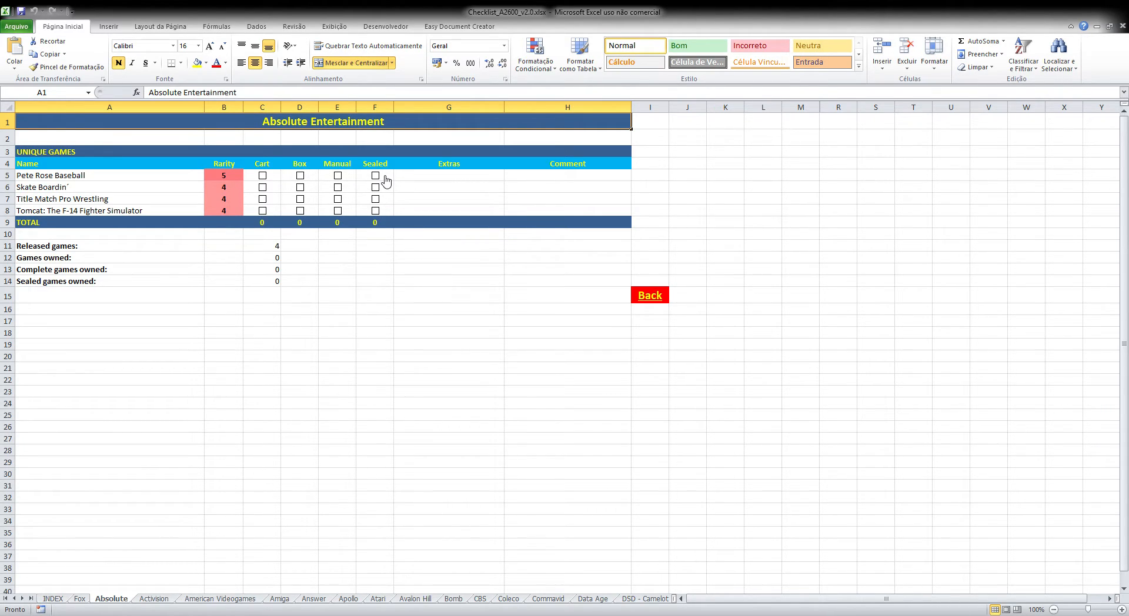
{"action": "left_click", "coordinate": [265, 176]}
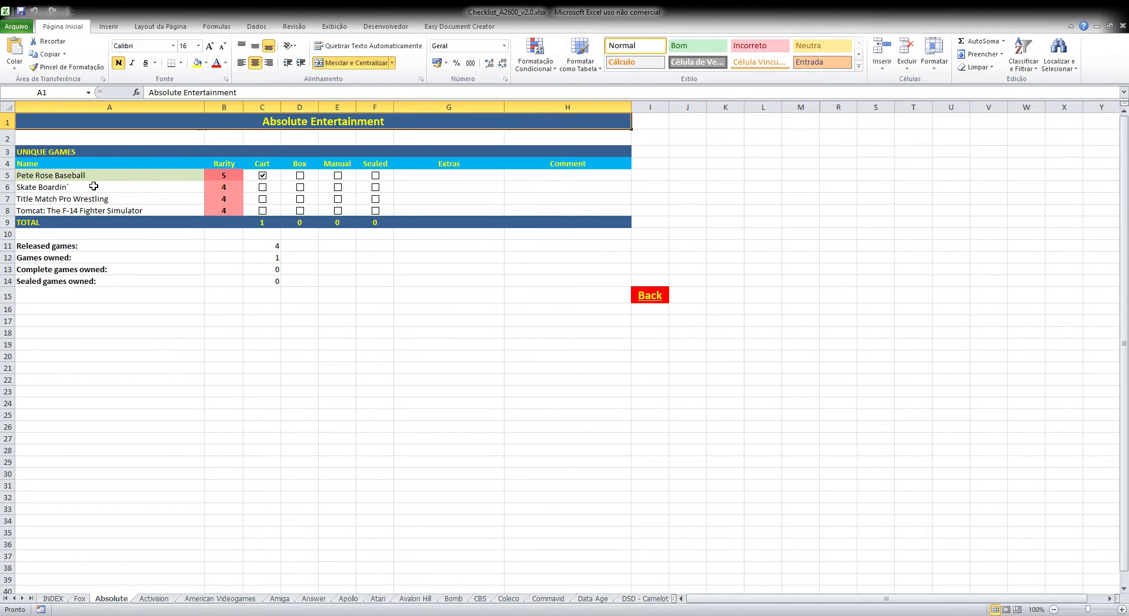
{"action": "left_click", "coordinate": [262, 187]}
{"action": "left_click", "coordinate": [262, 211]}
Mark Box and Manual for both Pete Rose Baseball and Skate Boardin´.
{"action": "left_click", "coordinate": [301, 176]}
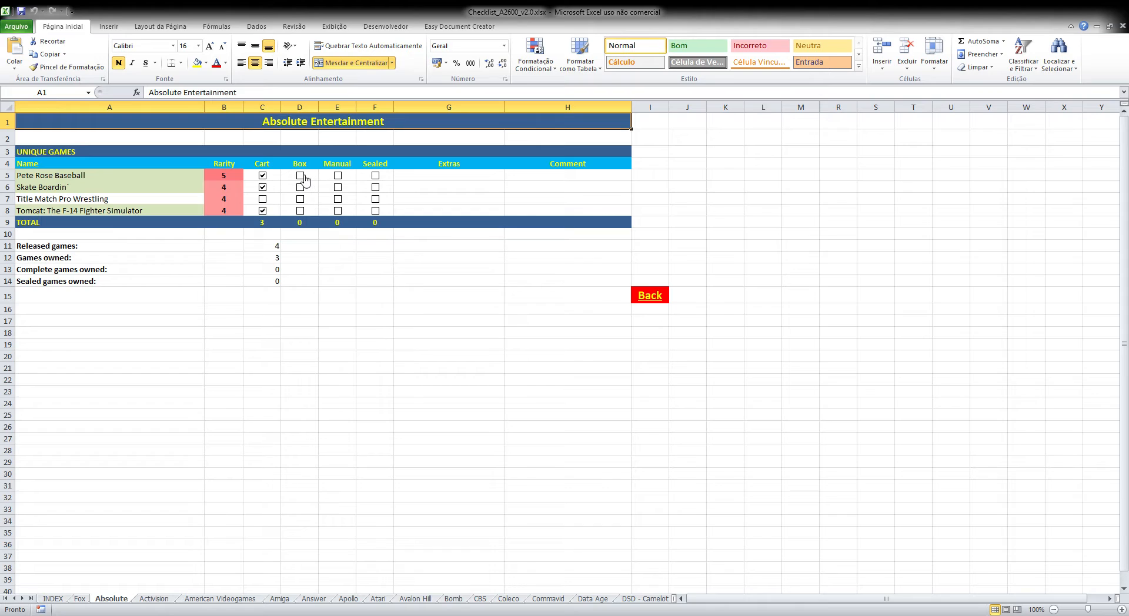
{"action": "left_click", "coordinate": [344, 193]}
{"action": "left_click", "coordinate": [344, 178]}
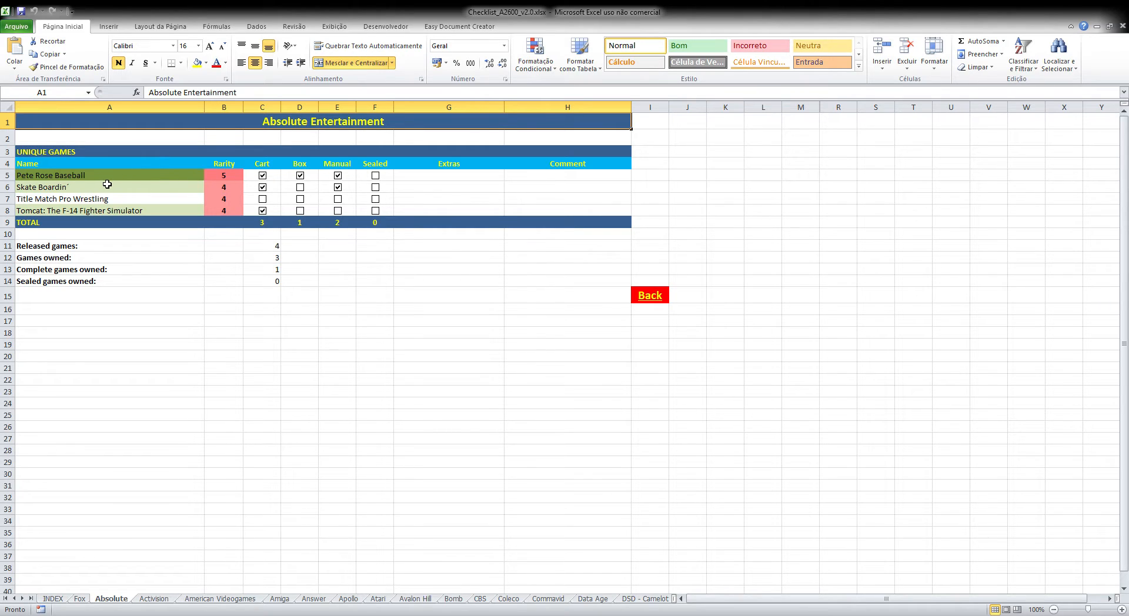
{"action": "left_click", "coordinate": [303, 189]}
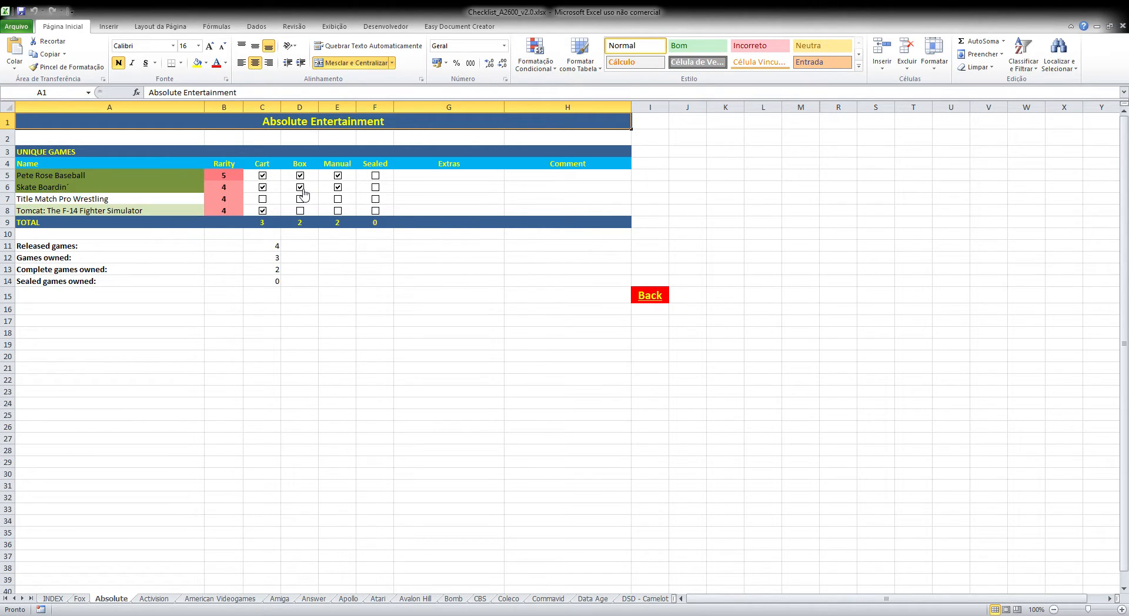
Mark Skate Boardin´ as Sealed and Cart for Title Match Pro Wrestling, and return to the INDEX sheet.
{"action": "left_click", "coordinate": [377, 189]}
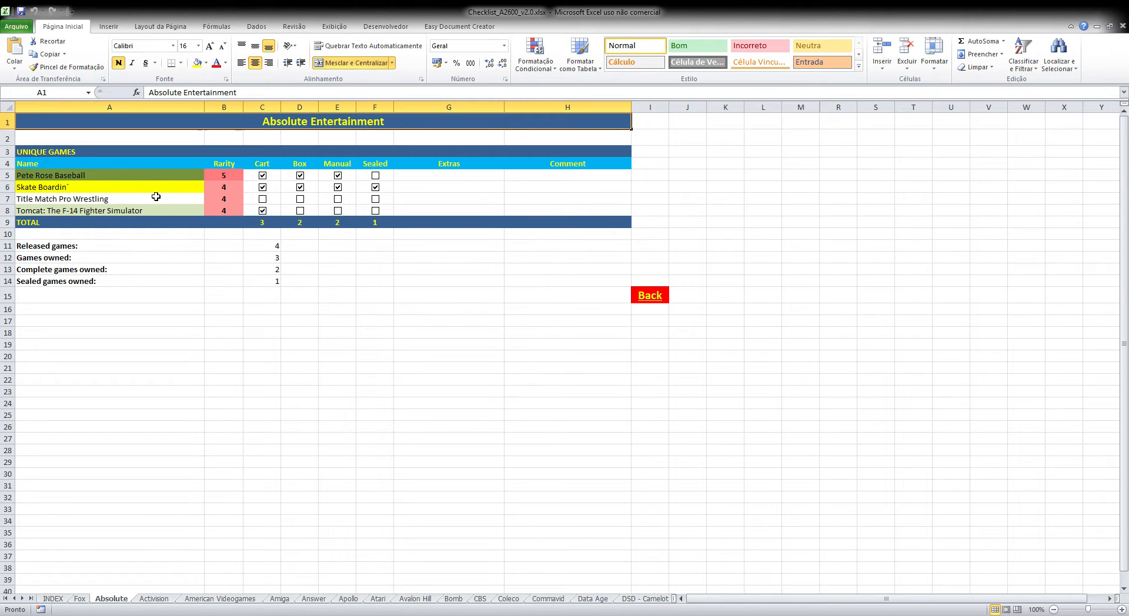
{"action": "left_click", "coordinate": [263, 200]}
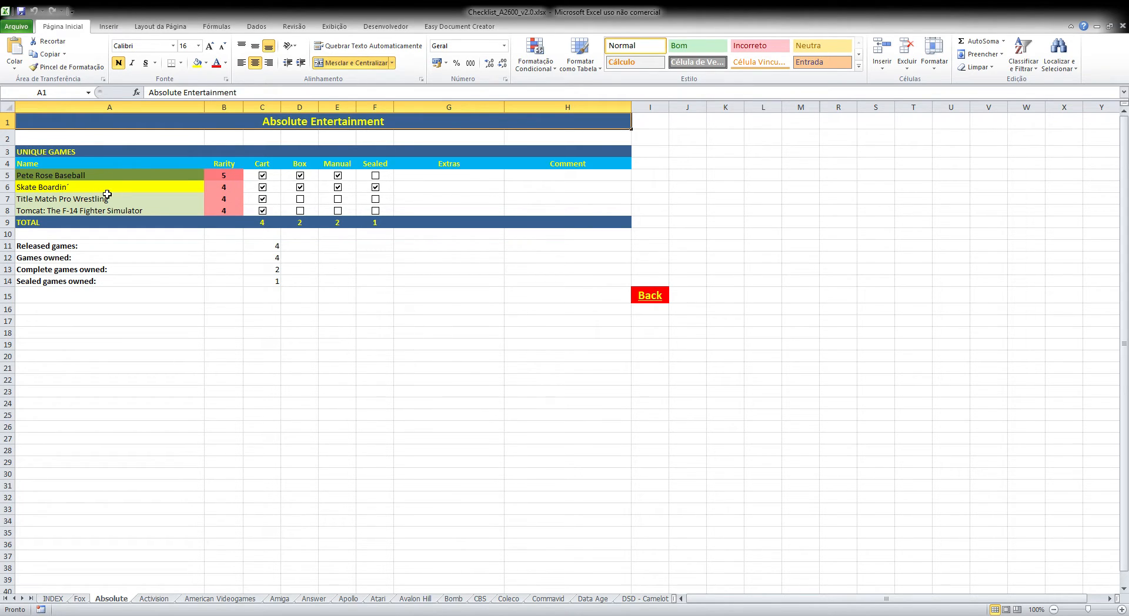
{"action": "left_click", "coordinate": [649, 296]}
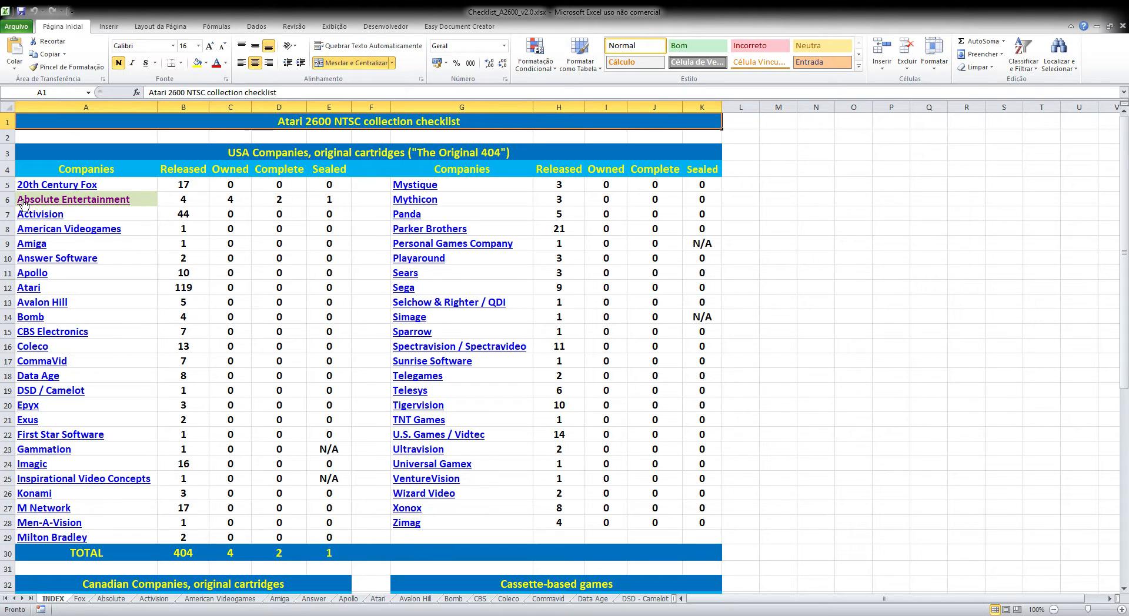
Mark Box and Manual for Title Match Pro Wrestling and Tomcat on the Absolute Entertainment sheet, and return to the index.
{"action": "left_click", "coordinate": [131, 201]}
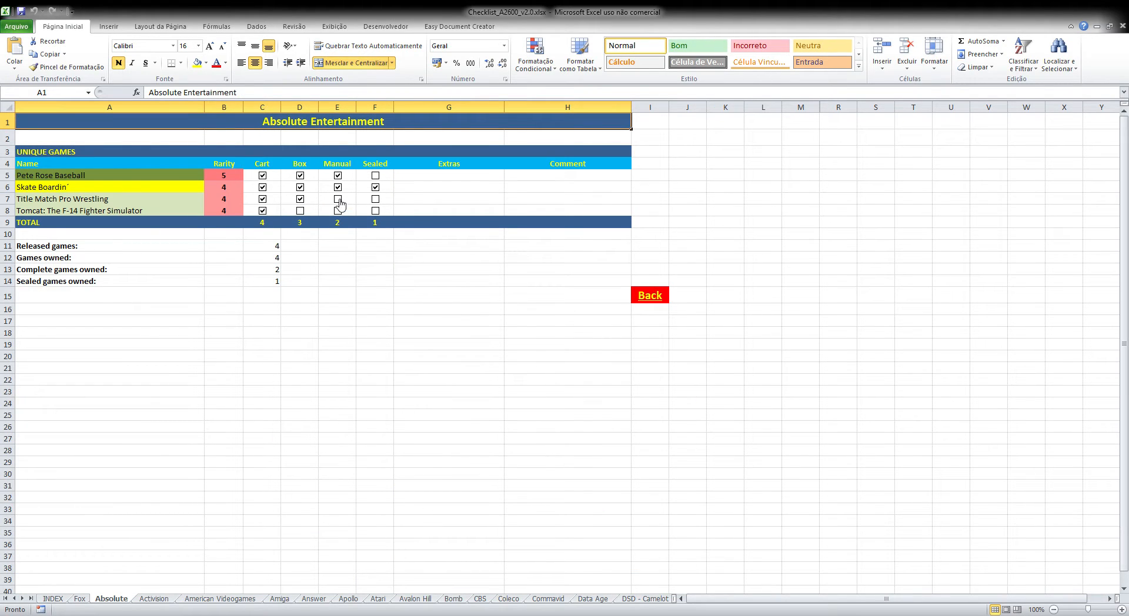
{"action": "left_click", "coordinate": [337, 199]}
{"action": "left_click", "coordinate": [300, 211]}
{"action": "left_click", "coordinate": [337, 211]}
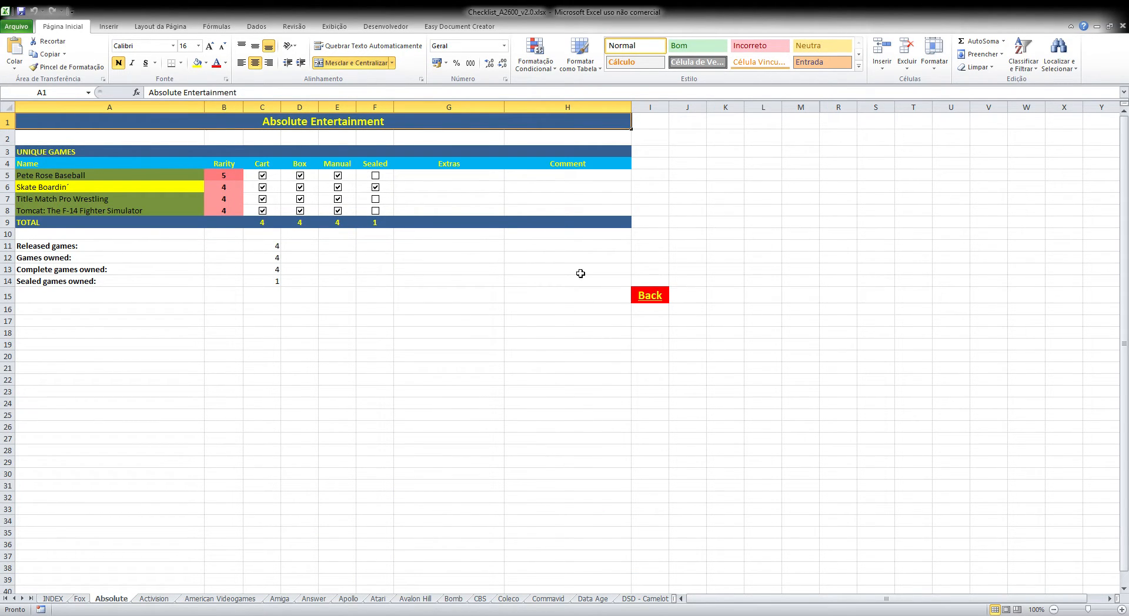
{"action": "left_click", "coordinate": [650, 295]}
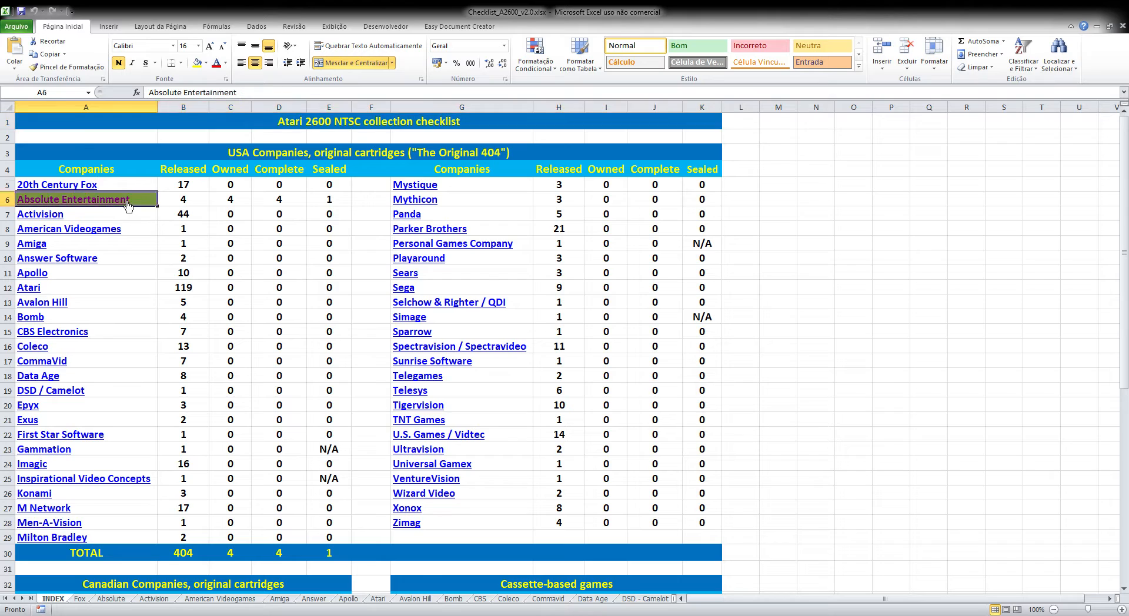
Mark the three remaining Absolute Entertainment games as Sealed and review the company's status on the index.
{"action": "left_click", "coordinate": [128, 201]}
{"action": "left_click", "coordinate": [375, 175]}
{"action": "left_click", "coordinate": [375, 199]}
{"action": "left_click", "coordinate": [375, 210]}
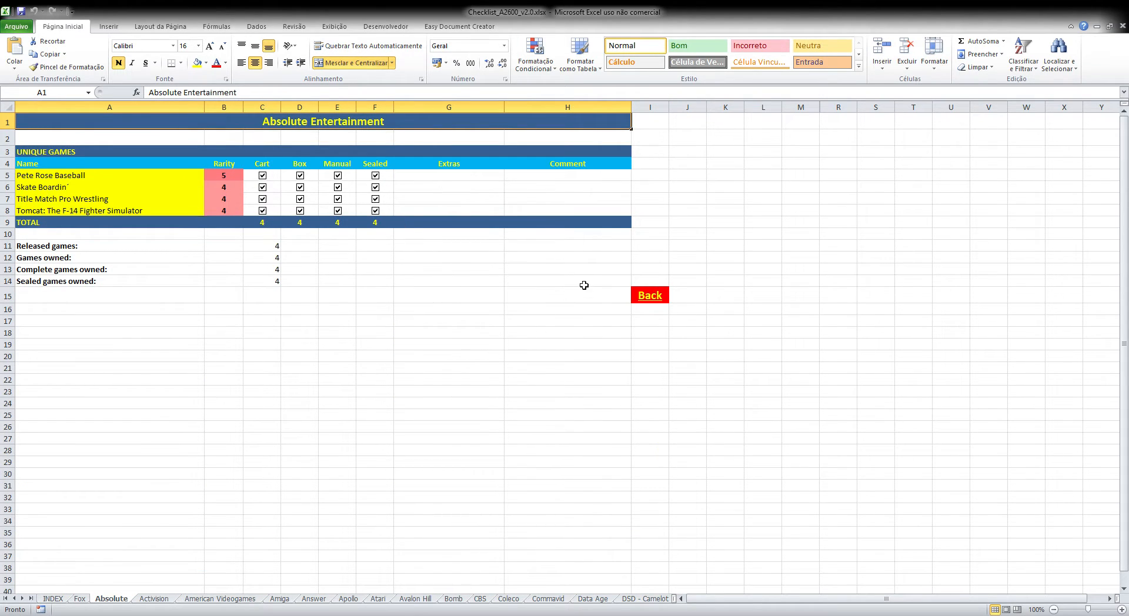
{"action": "left_click", "coordinate": [665, 298]}
{"action": "left_click", "coordinate": [659, 300]}
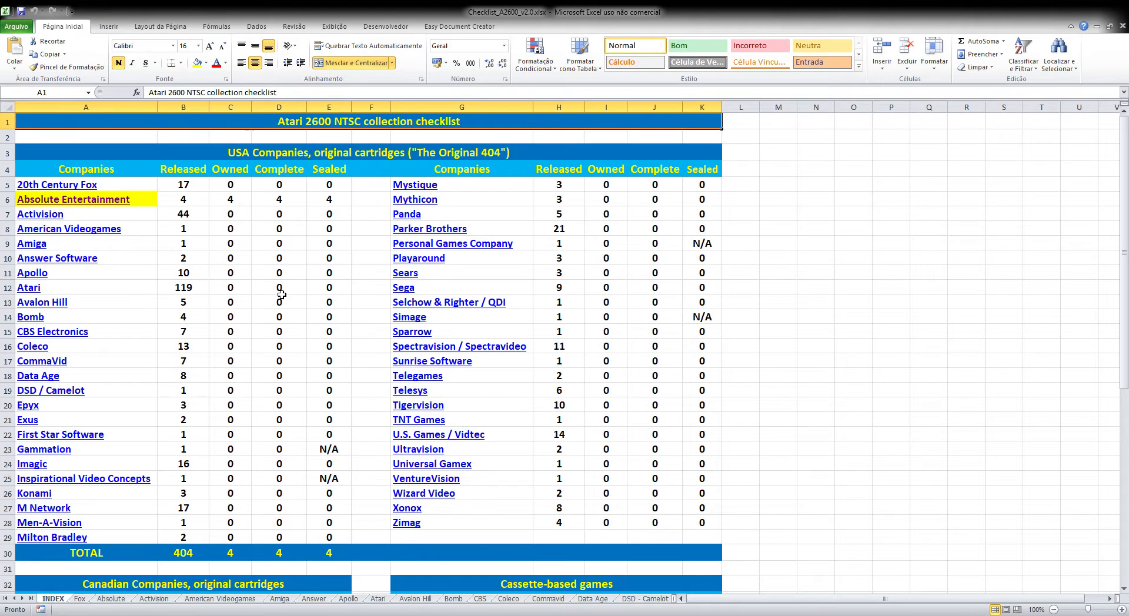
{"action": "scroll", "coordinate": [310, 247], "scroll_direction": "down", "scroll_amount": 5}
{"action": "scroll", "coordinate": [349, 343], "scroll_direction": "up", "scroll_amount": 5}
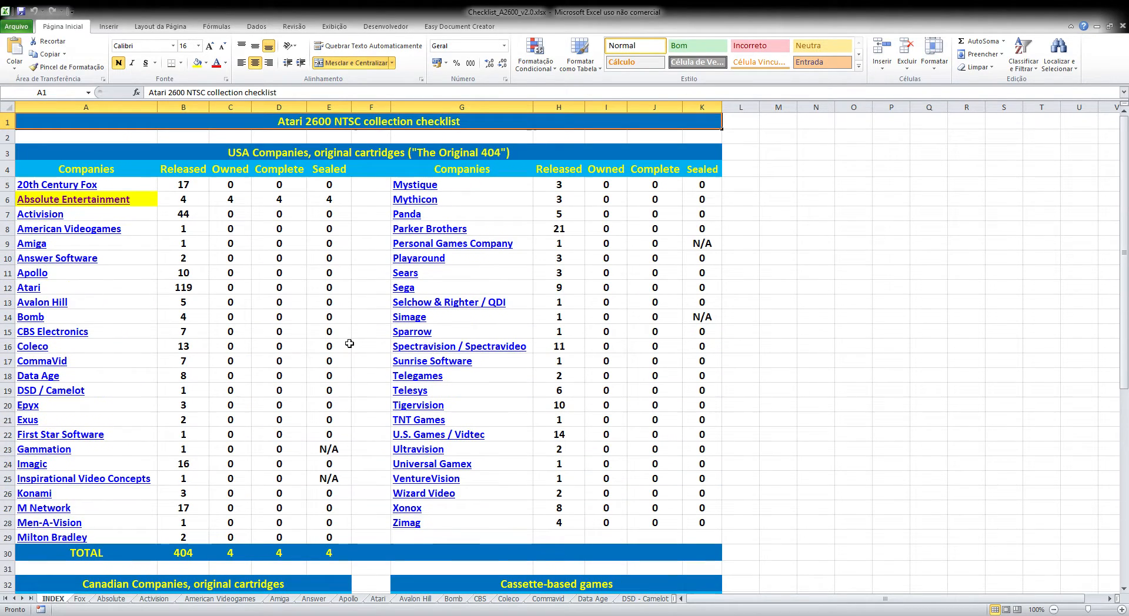
Clear the Cart marks of all four games on the Absolute Entertainment sheet.
{"action": "left_click", "coordinate": [119, 199]}
{"action": "left_click", "coordinate": [262, 175]}
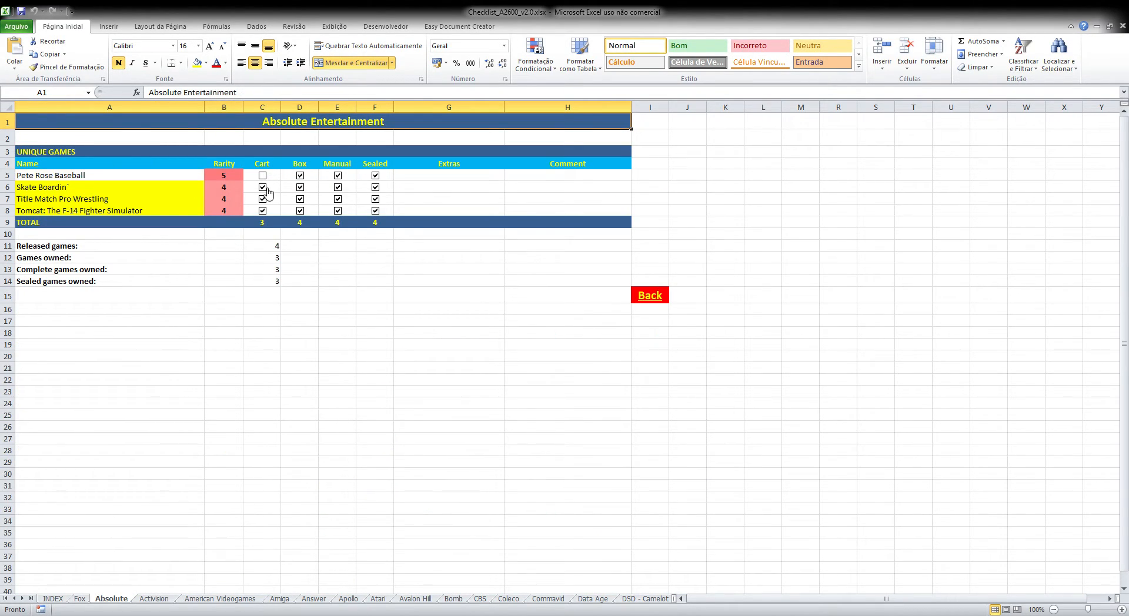
{"action": "left_click", "coordinate": [262, 187]}
{"action": "left_click", "coordinate": [268, 213]}
{"action": "left_click", "coordinate": [262, 210]}
{"action": "left_click", "coordinate": [262, 199]}
Clear the Box and Manual marks of all four Absolute Entertainment games.
{"action": "left_click", "coordinate": [300, 175]}
{"action": "left_click", "coordinate": [300, 187]}
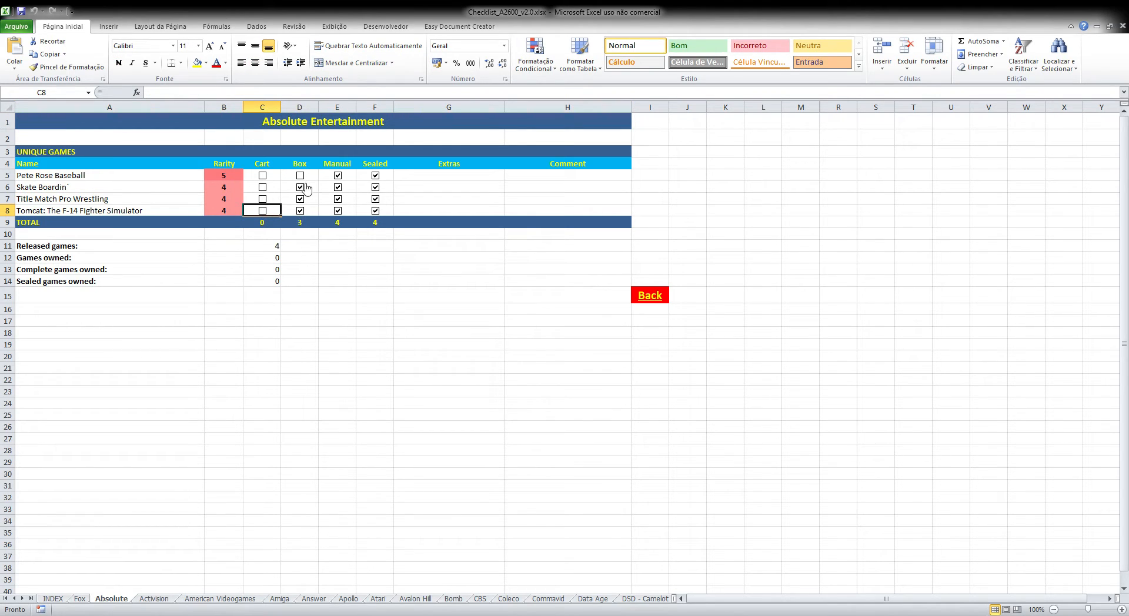
{"action": "left_click", "coordinate": [300, 199]}
{"action": "left_click", "coordinate": [300, 210]}
{"action": "left_click", "coordinate": [337, 175]}
{"action": "left_click", "coordinate": [337, 187]}
{"action": "left_click", "coordinate": [338, 198]}
{"action": "left_click", "coordinate": [338, 210]}
Clear the Sealed marks of all four Absolute Entertainment games and return to the index.
{"action": "left_click", "coordinate": [375, 175]}
{"action": "left_click", "coordinate": [375, 187]}
{"action": "left_click", "coordinate": [375, 198]}
{"action": "left_click", "coordinate": [375, 210]}
{"action": "left_click", "coordinate": [650, 297]}
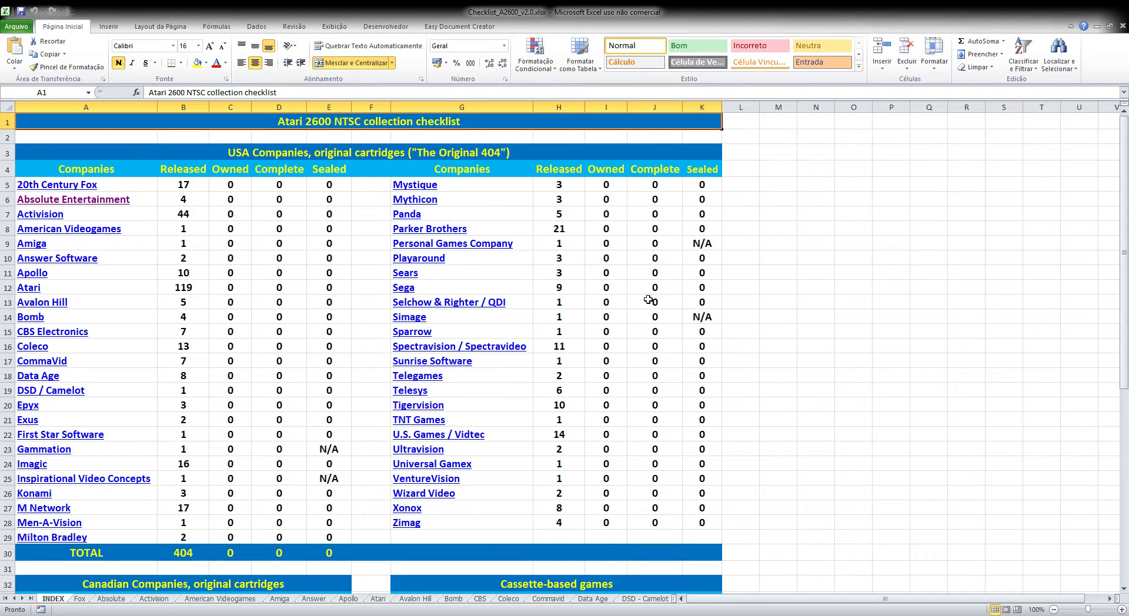
Examine the Apollo sheet, including the Lochjaw entry, and return to the index.
{"action": "left_click", "coordinate": [32, 272]}
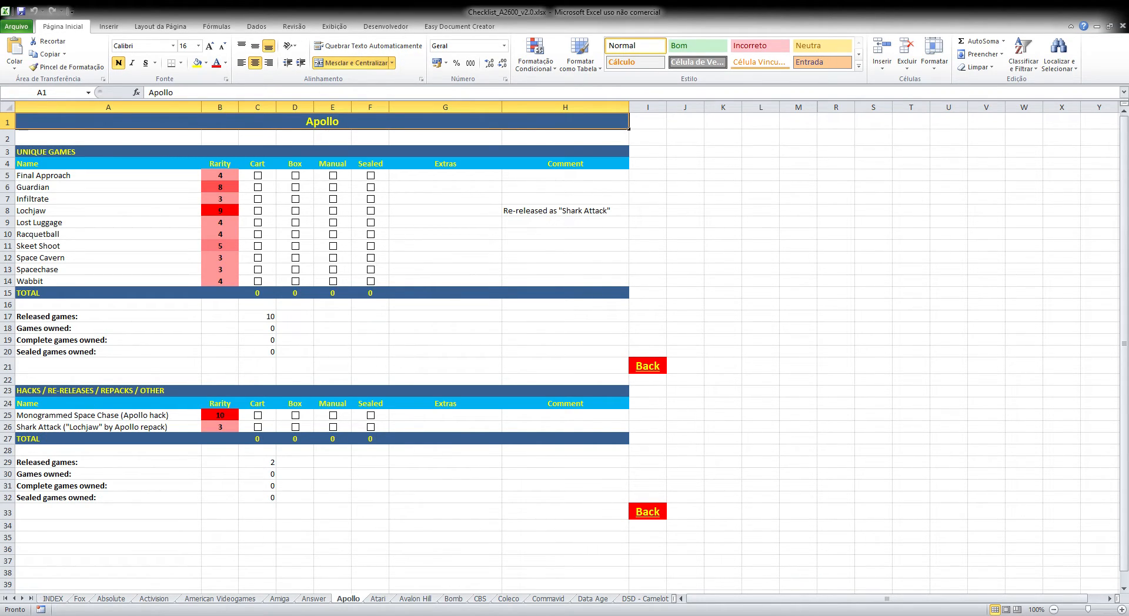
{"action": "left_click", "coordinate": [61, 214]}
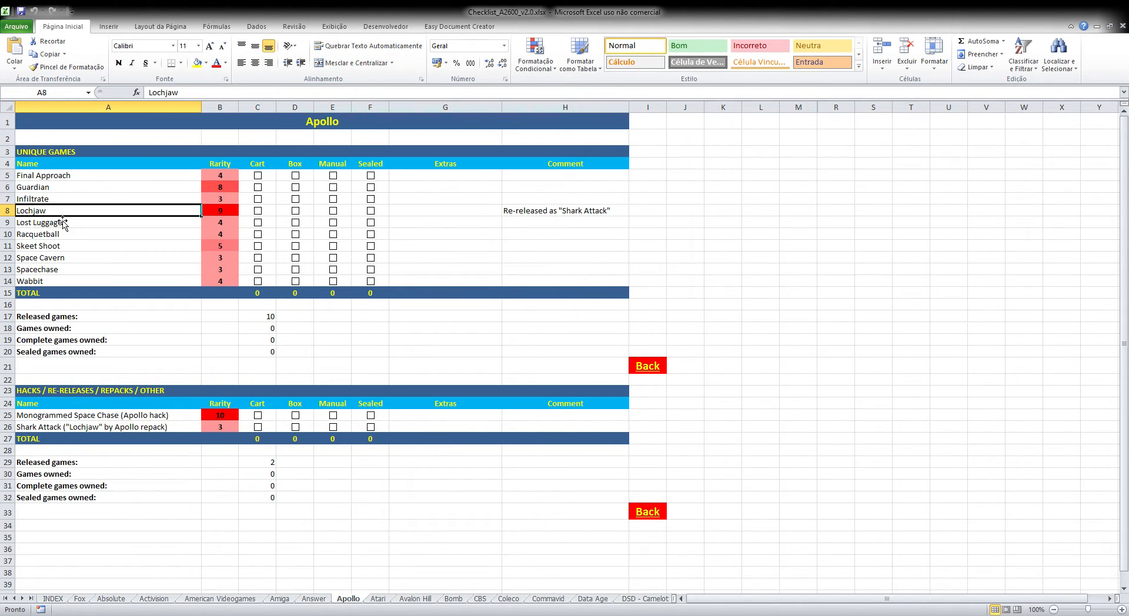
{"action": "left_click", "coordinate": [657, 370]}
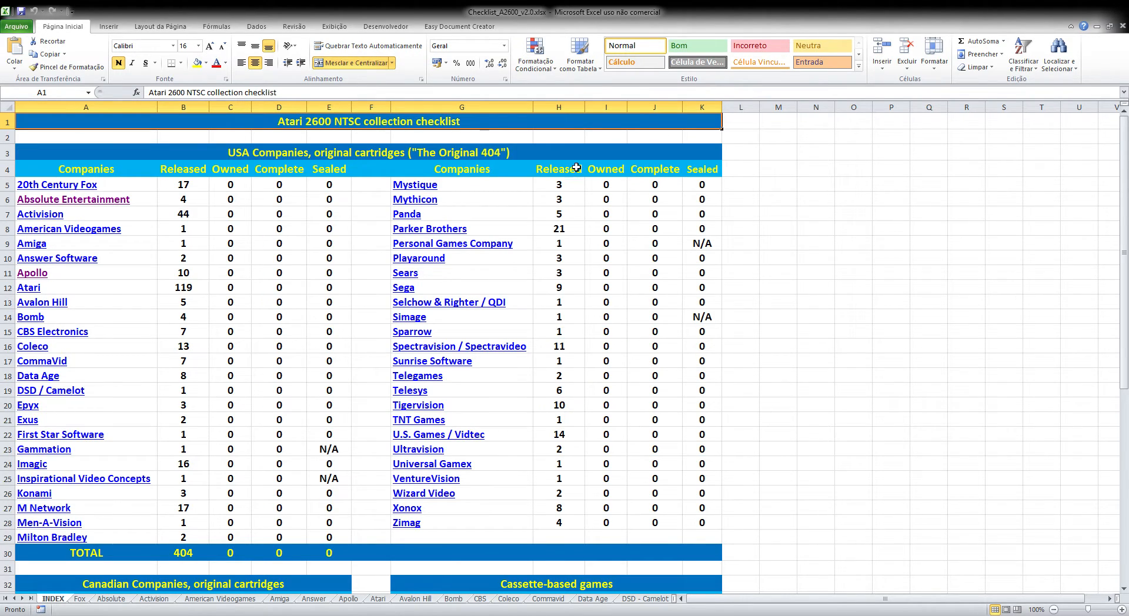
Examine the Zellers sheet from the Canadian companies table, including its repacks, and return to the index.
{"action": "scroll", "coordinate": [486, 270], "scroll_direction": "down", "scroll_amount": 1}
{"action": "scroll", "coordinate": [486, 269], "scroll_direction": "down", "scroll_amount": 6}
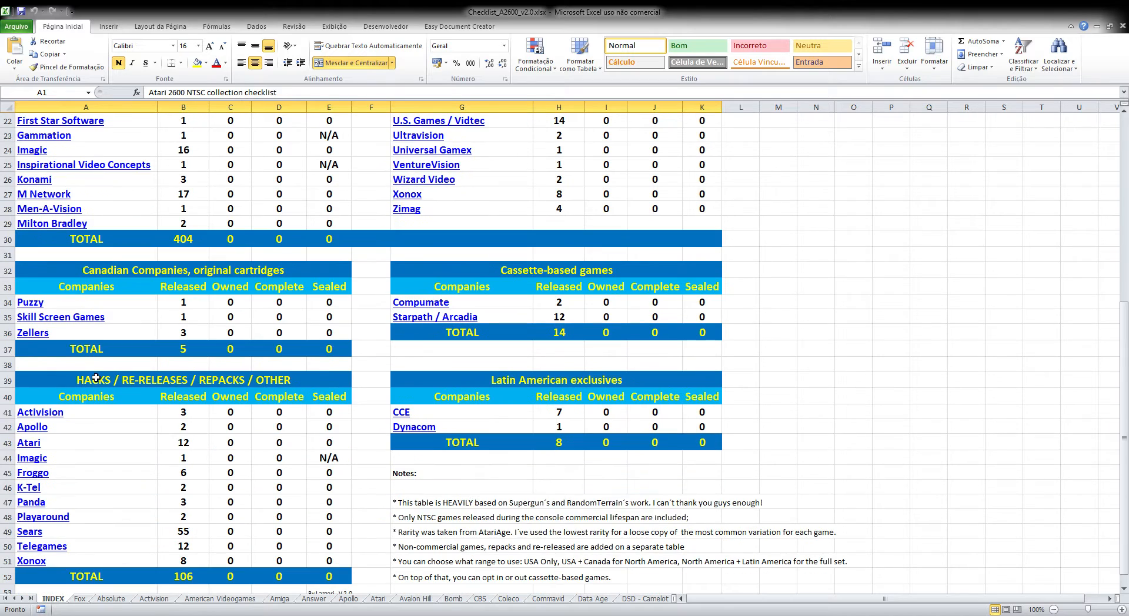
{"action": "left_click", "coordinate": [33, 333]}
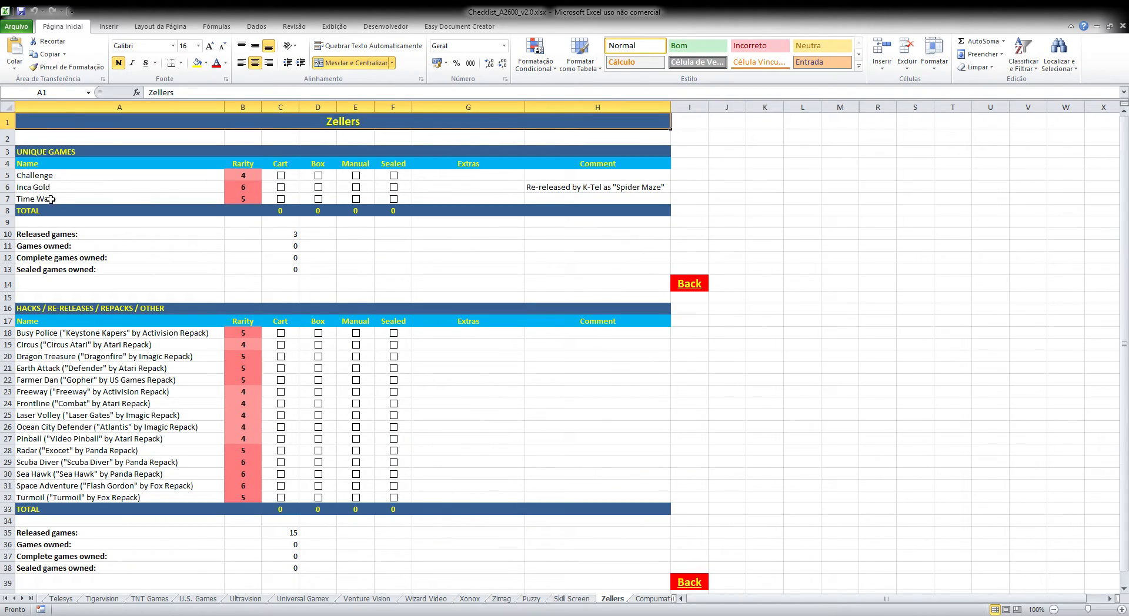
{"action": "left_click", "coordinate": [698, 582]}
Examine the Skill Screen Games sheet from the Canadian companies table and return to the index.
{"action": "scroll", "coordinate": [59, 376], "scroll_direction": "down", "scroll_amount": 10}
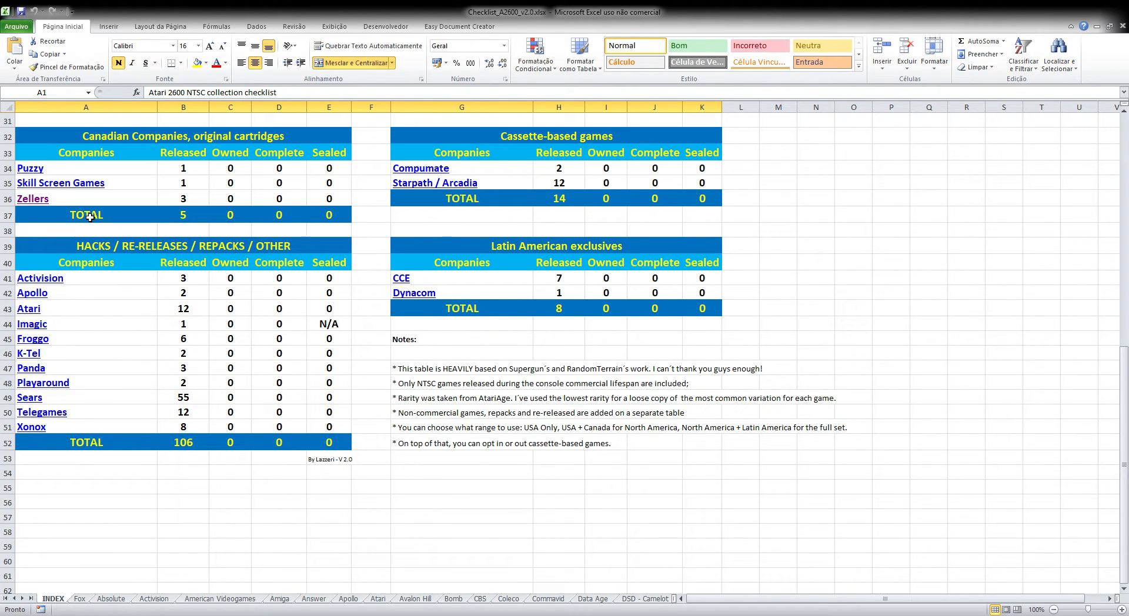
{"action": "left_click", "coordinate": [92, 183]}
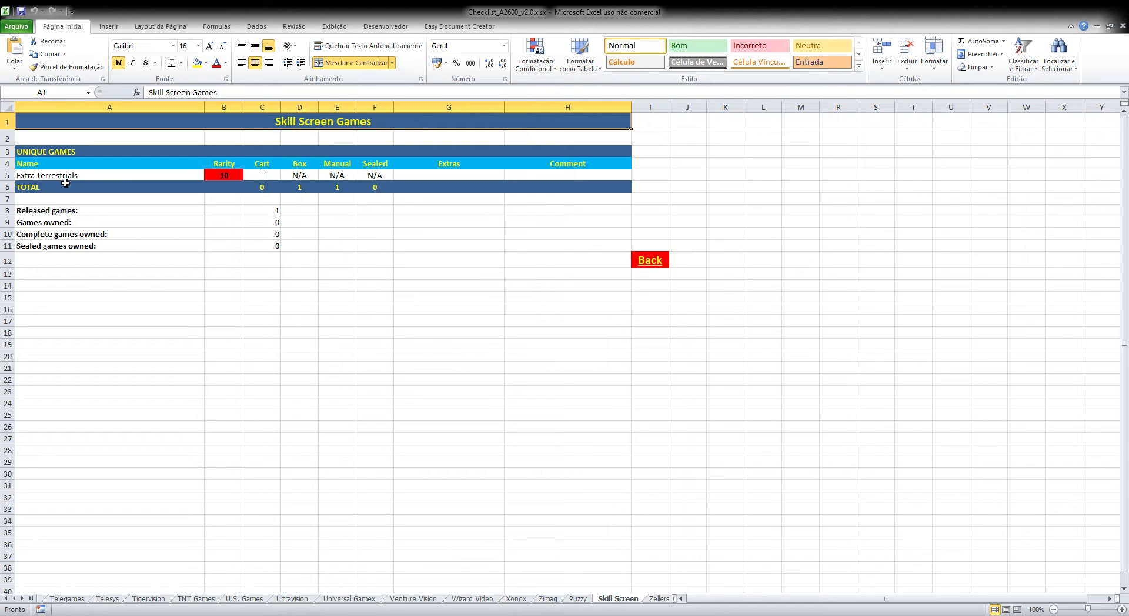
{"action": "left_click", "coordinate": [658, 267]}
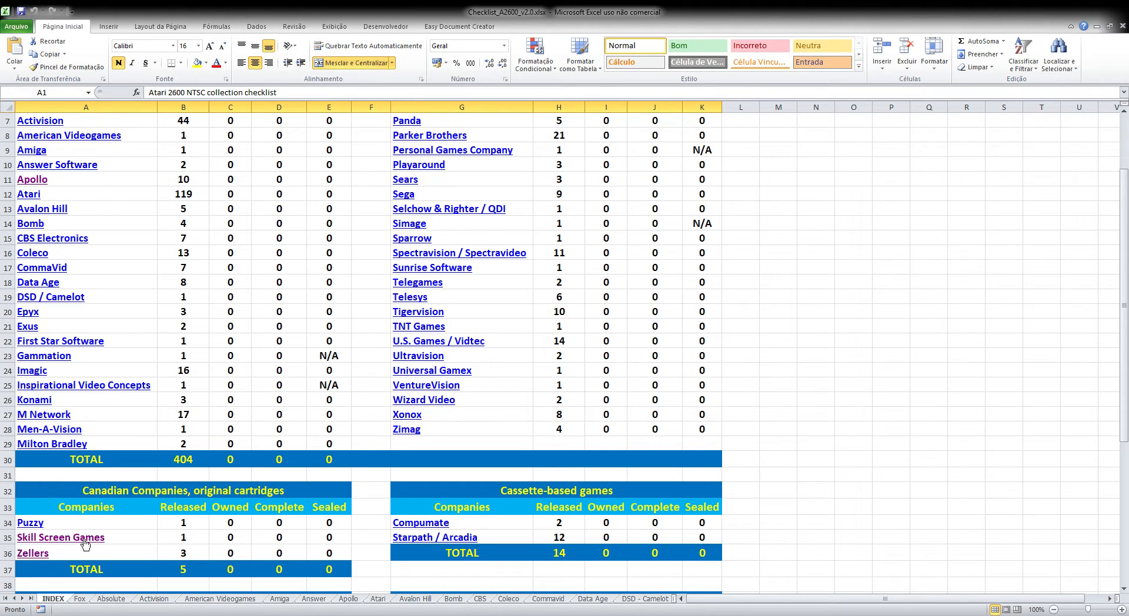
Examine the Xonox sheet from the hacks and re-releases table, and review the index tables and notes.
{"action": "scroll", "coordinate": [228, 466], "scroll_direction": "down", "scroll_amount": 8}
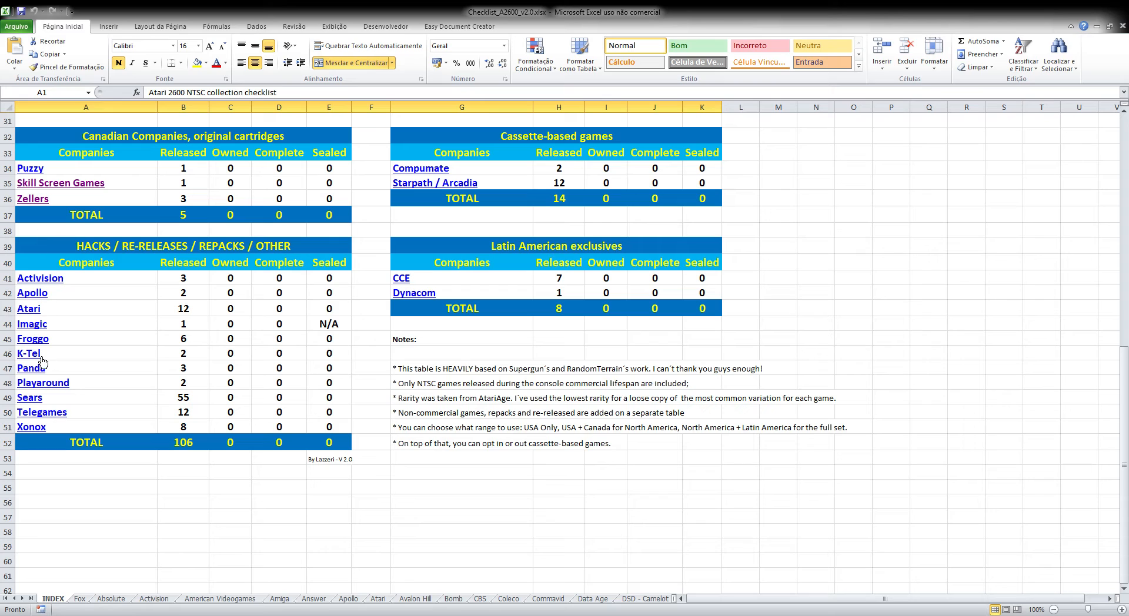
{"action": "left_click", "coordinate": [32, 426]}
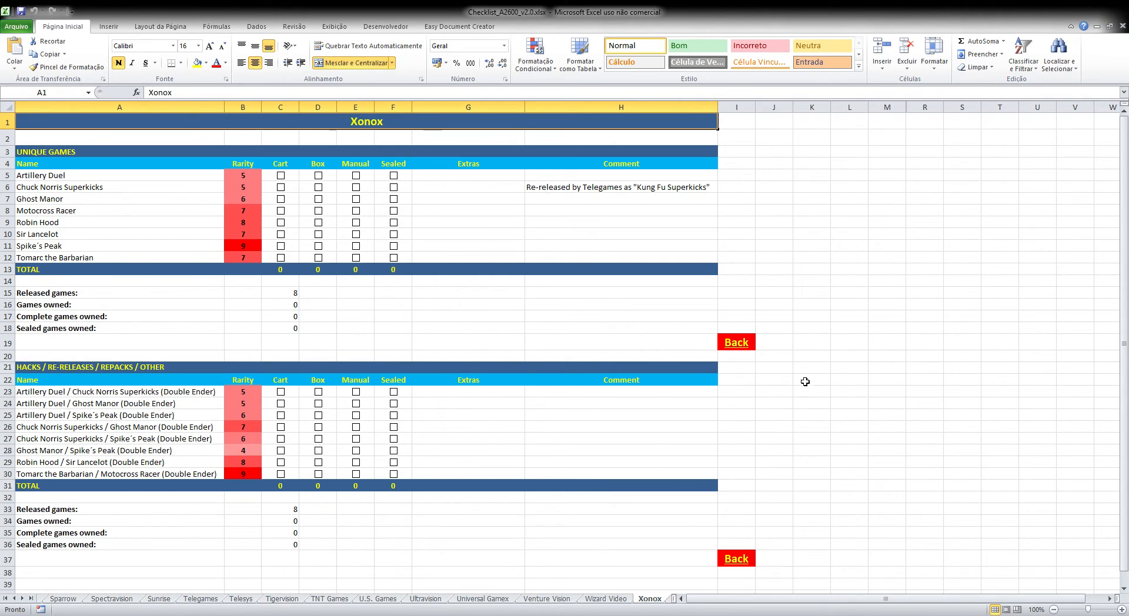
{"action": "left_click", "coordinate": [744, 347]}
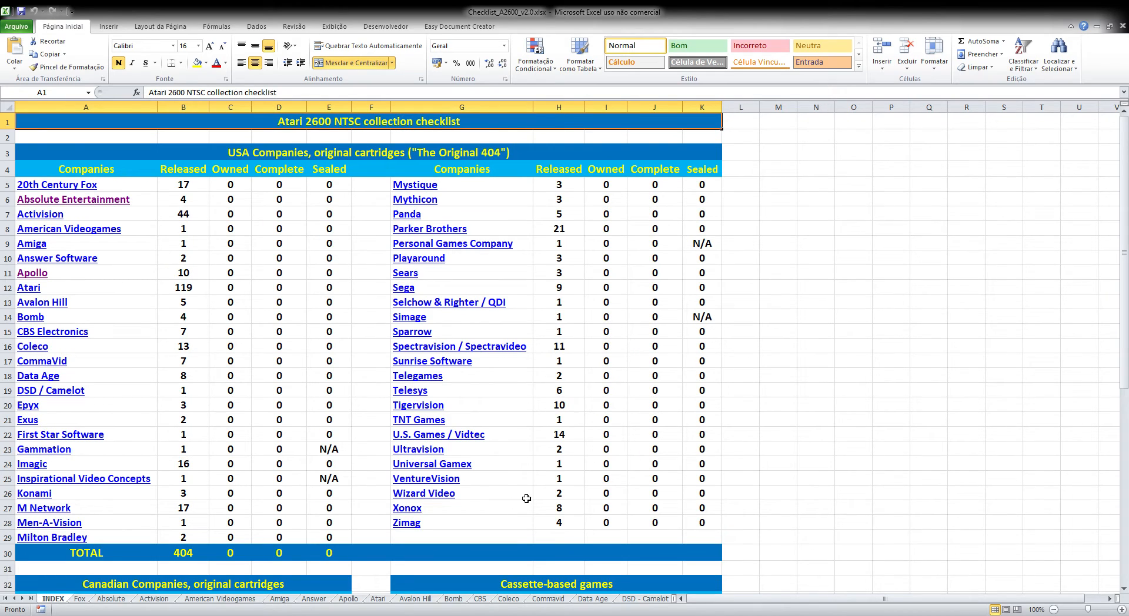
{"action": "scroll", "coordinate": [553, 403], "scroll_direction": "down", "scroll_amount": 10}
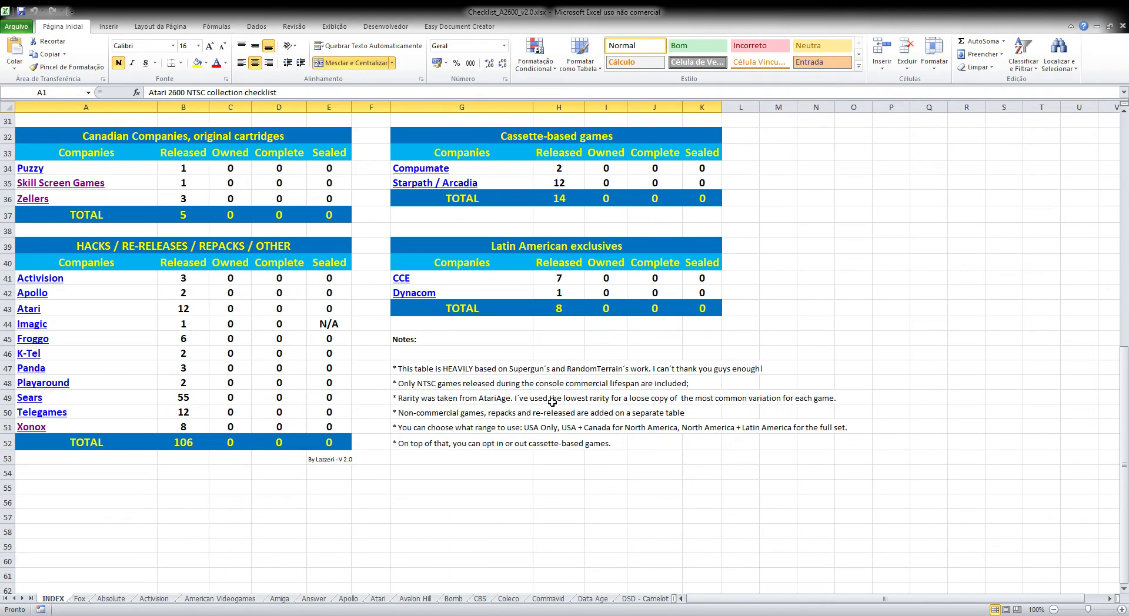
{"action": "scroll", "coordinate": [553, 402], "scroll_direction": "up", "scroll_amount": 10}
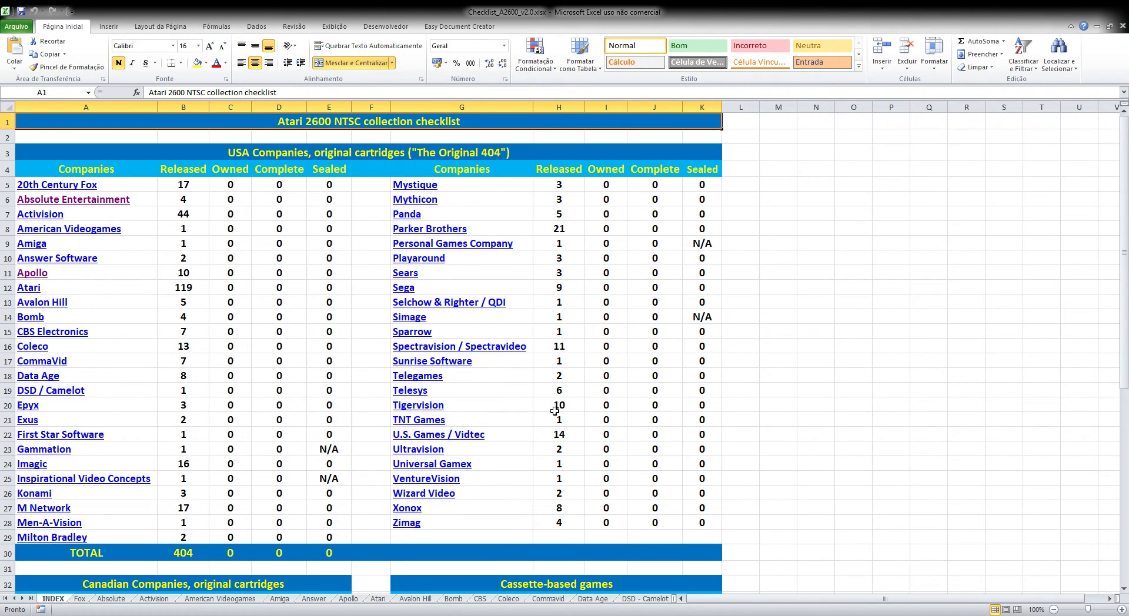